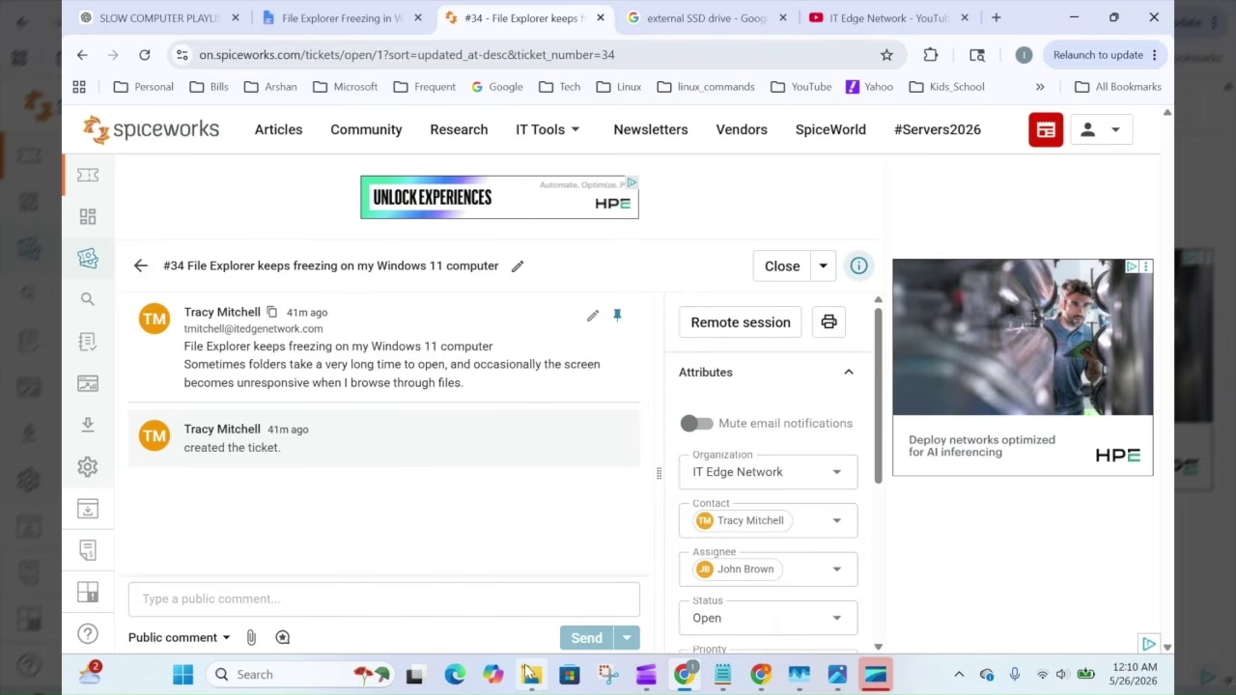
Step: Switch to File Explorer and browse the Downloads and Desktop folders, returning to Downloads to check how folders open
mouse_move(541, 685)
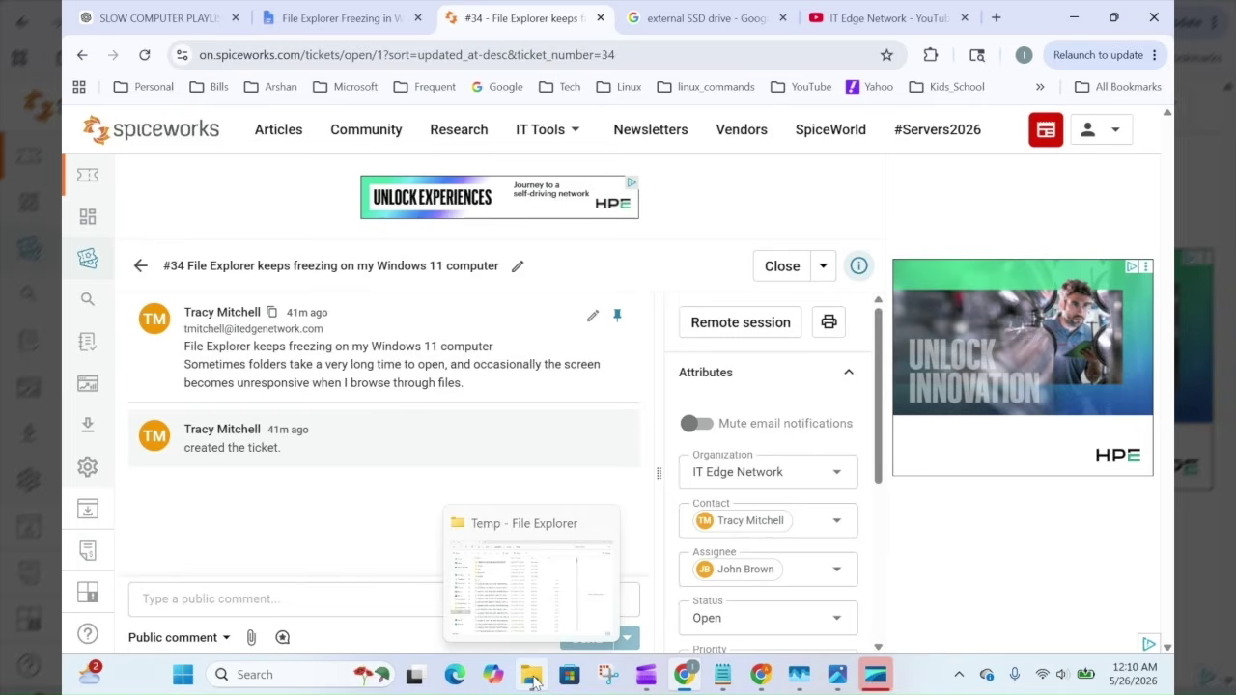
left_click(533, 676)
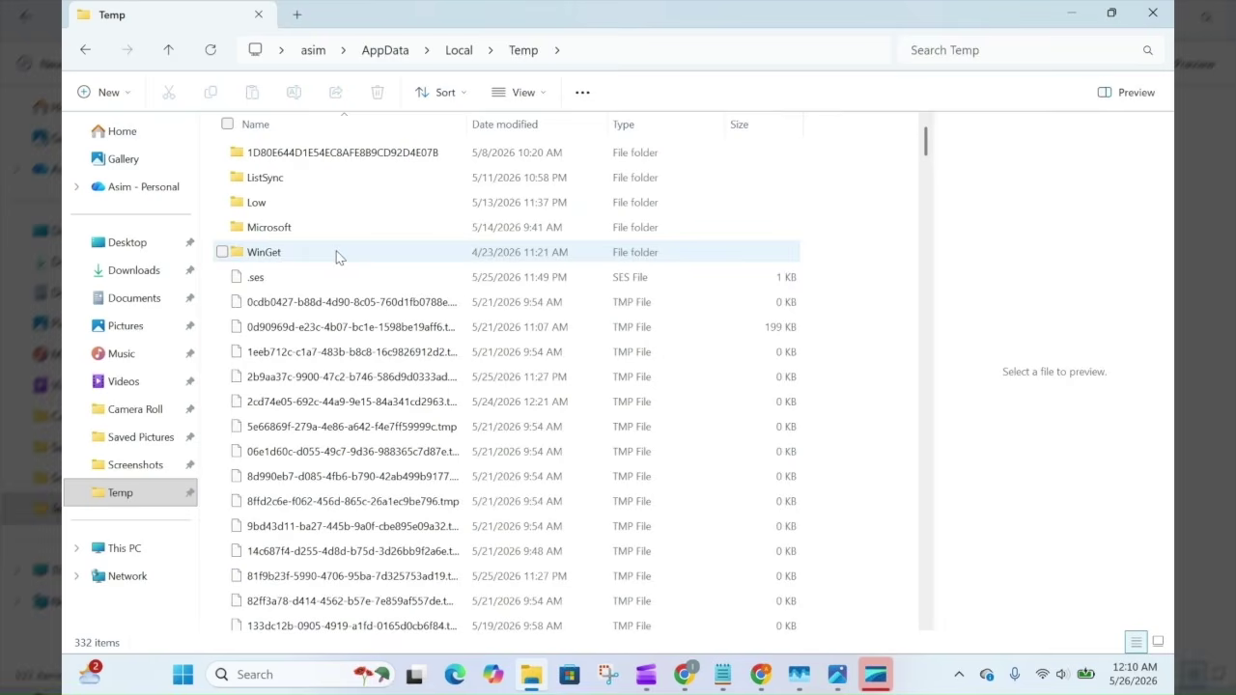
left_click(135, 271)
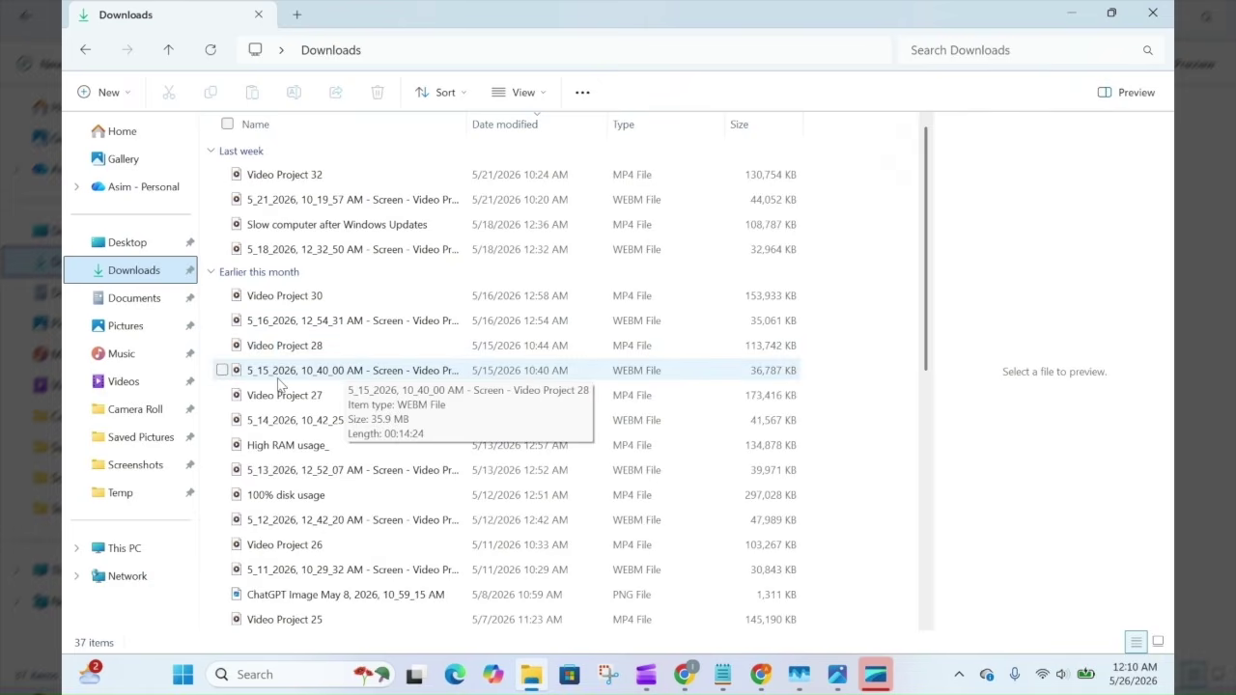
left_click(136, 242)
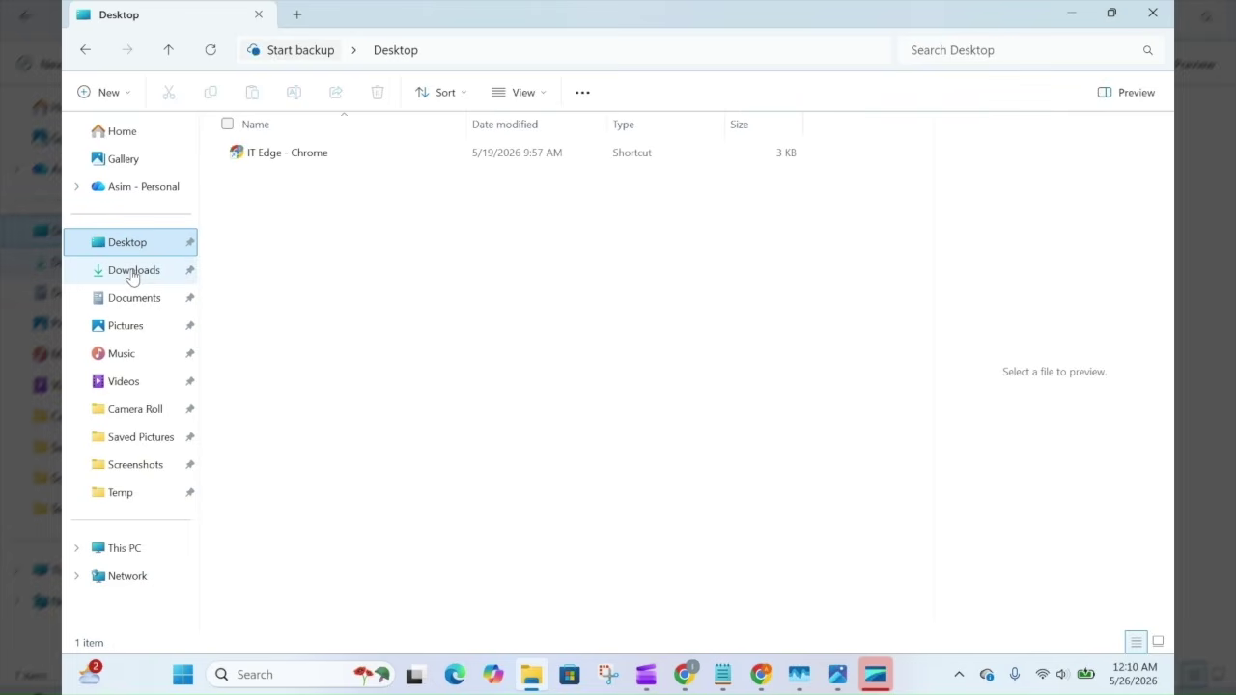
left_click(134, 274)
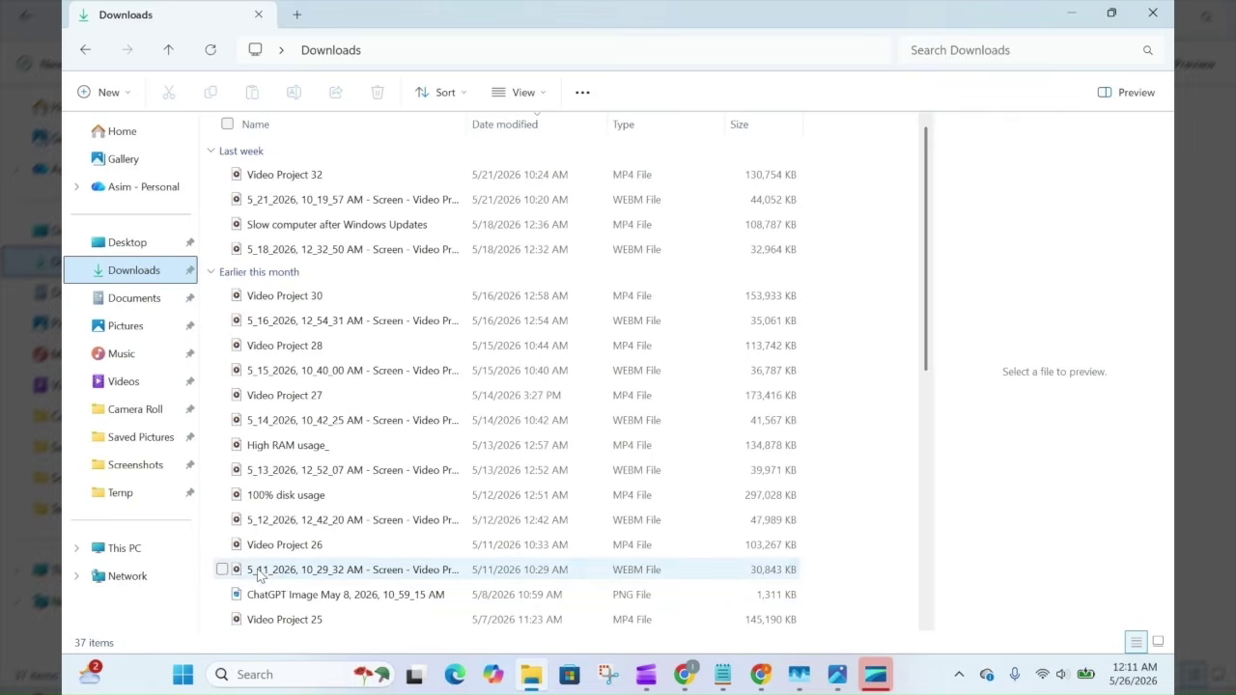
mouse_move(258, 576)
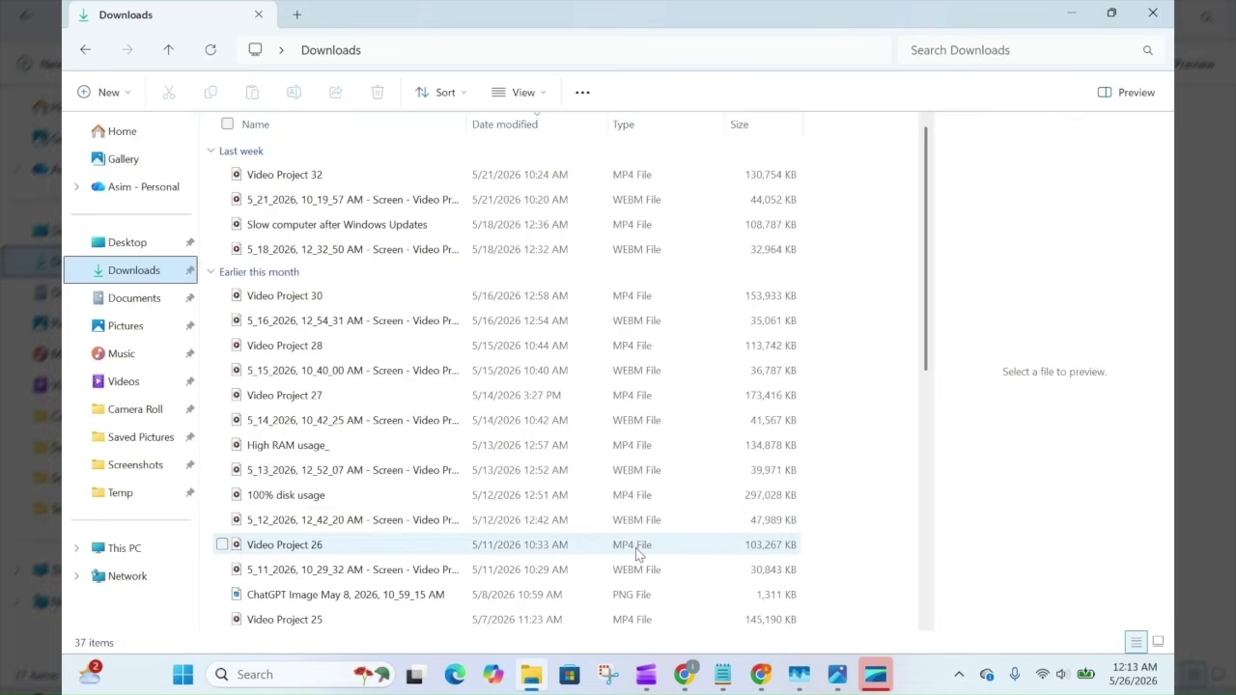
Step: In Task Manager, inspect the Windows Explorer process and its available actions, including Restart, without applying any
left_click(802, 684)
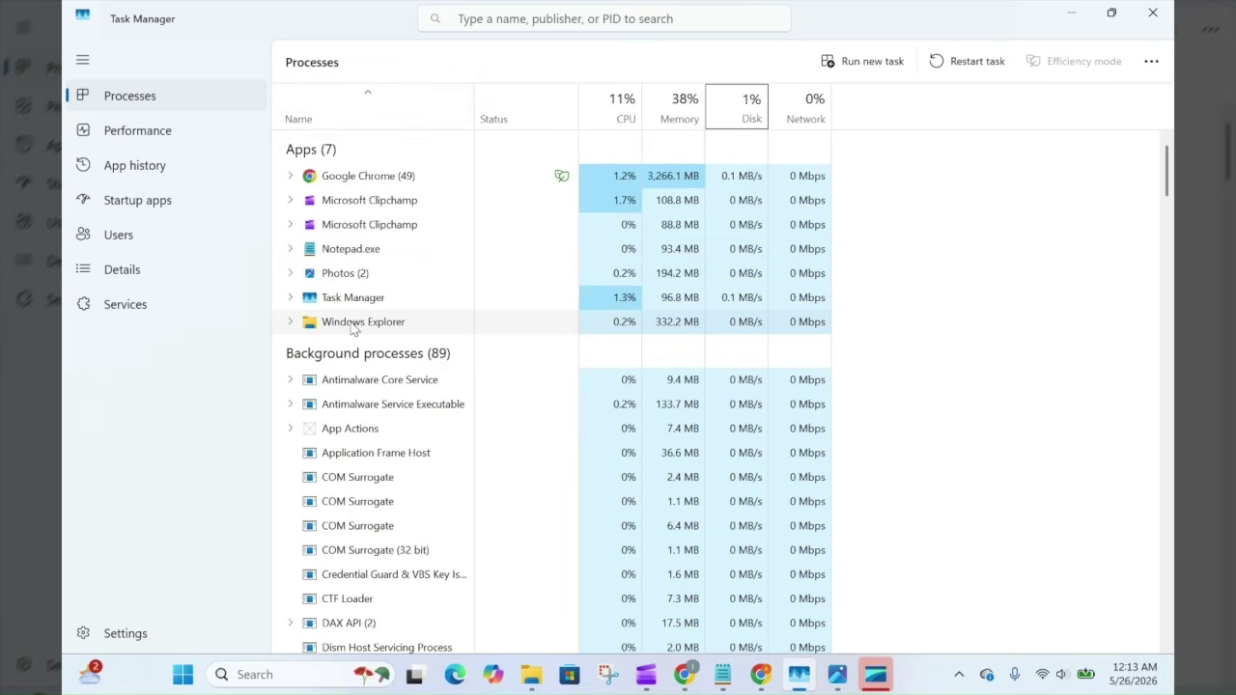
left_click(383, 330)
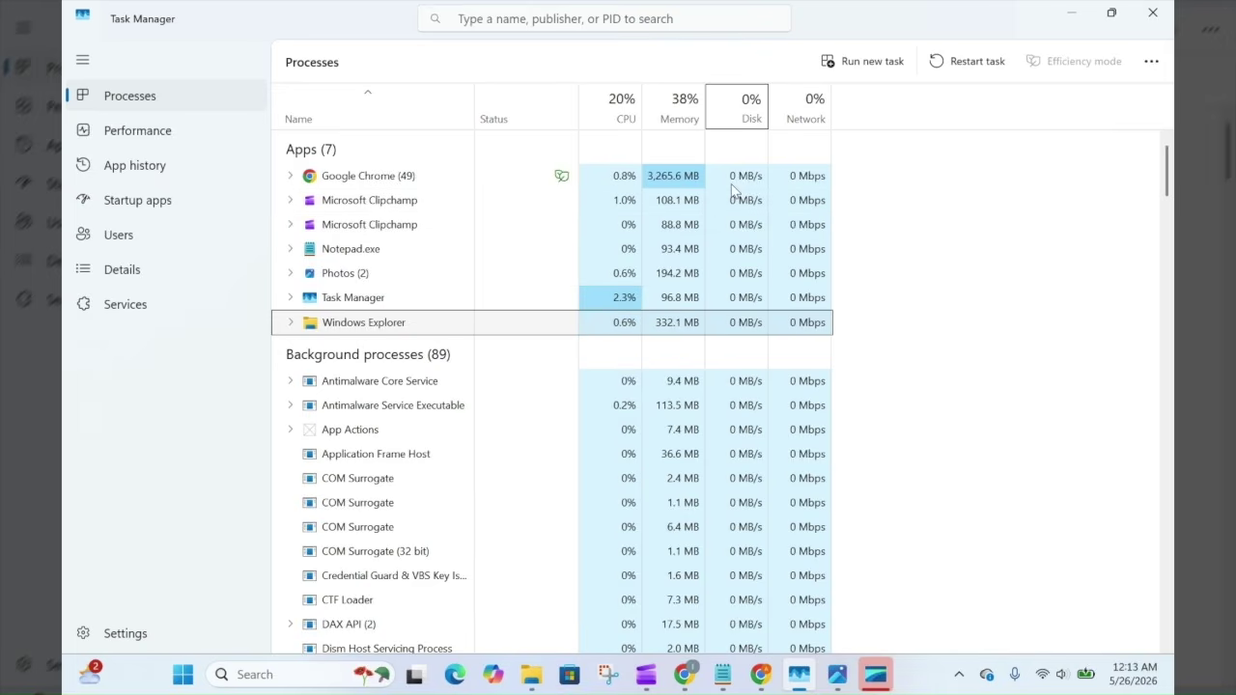
right_click(355, 328)
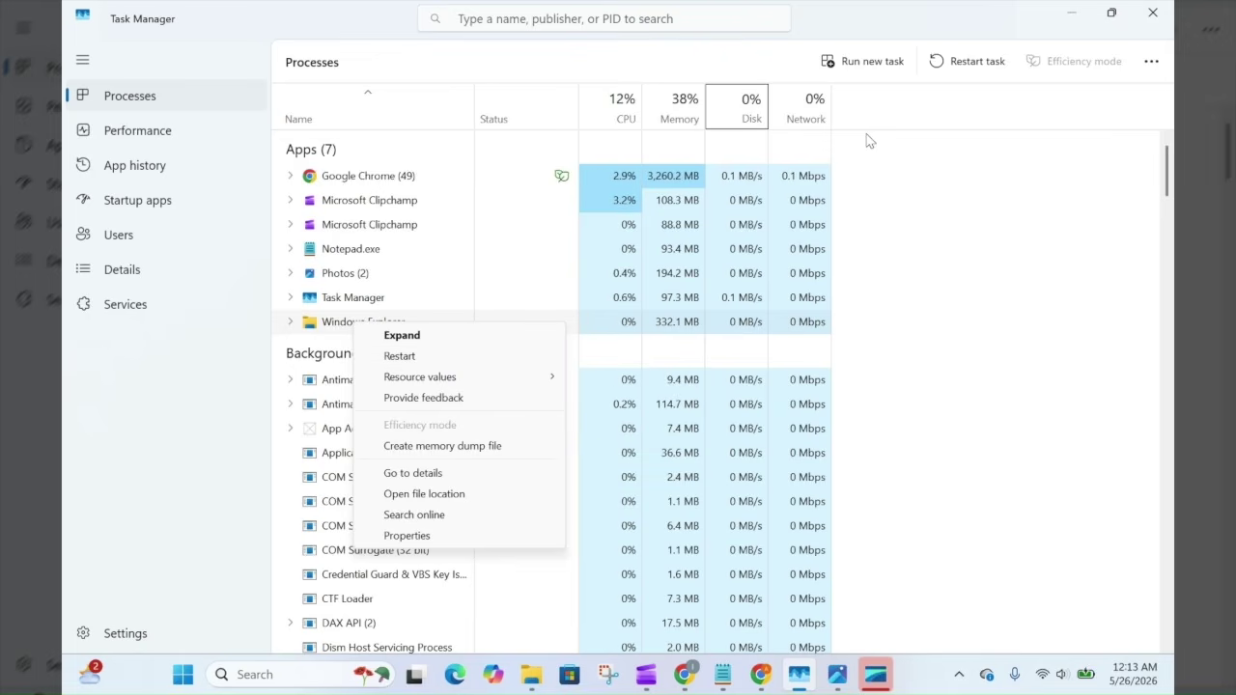
left_click(848, 28)
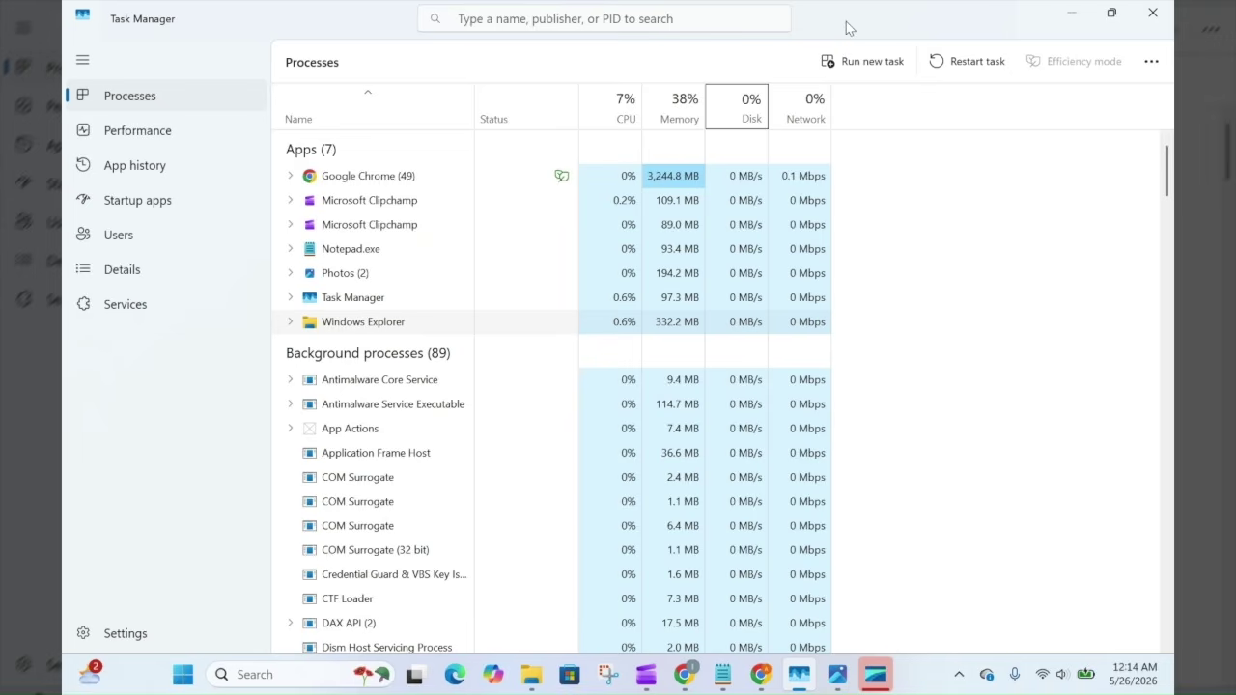
Step: Return to File Explorer and check the pinned Camera Roll, Saved Pictures and Screenshots folders
left_click(537, 681)
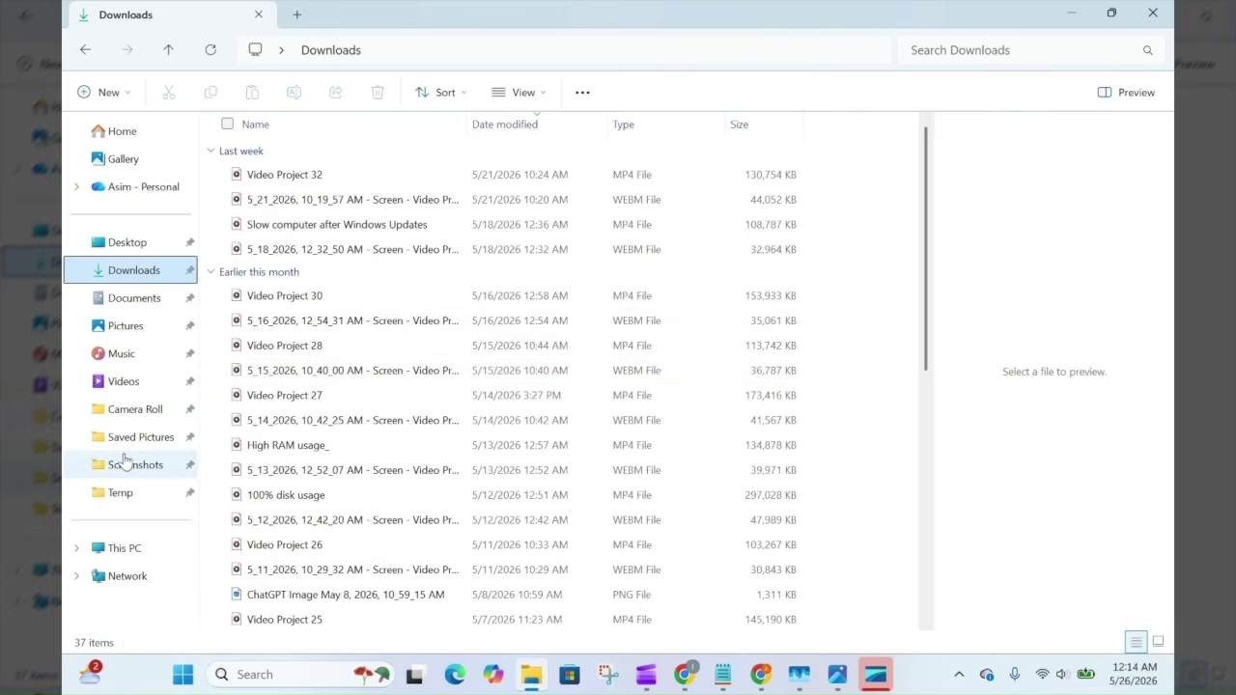
left_click(131, 415)
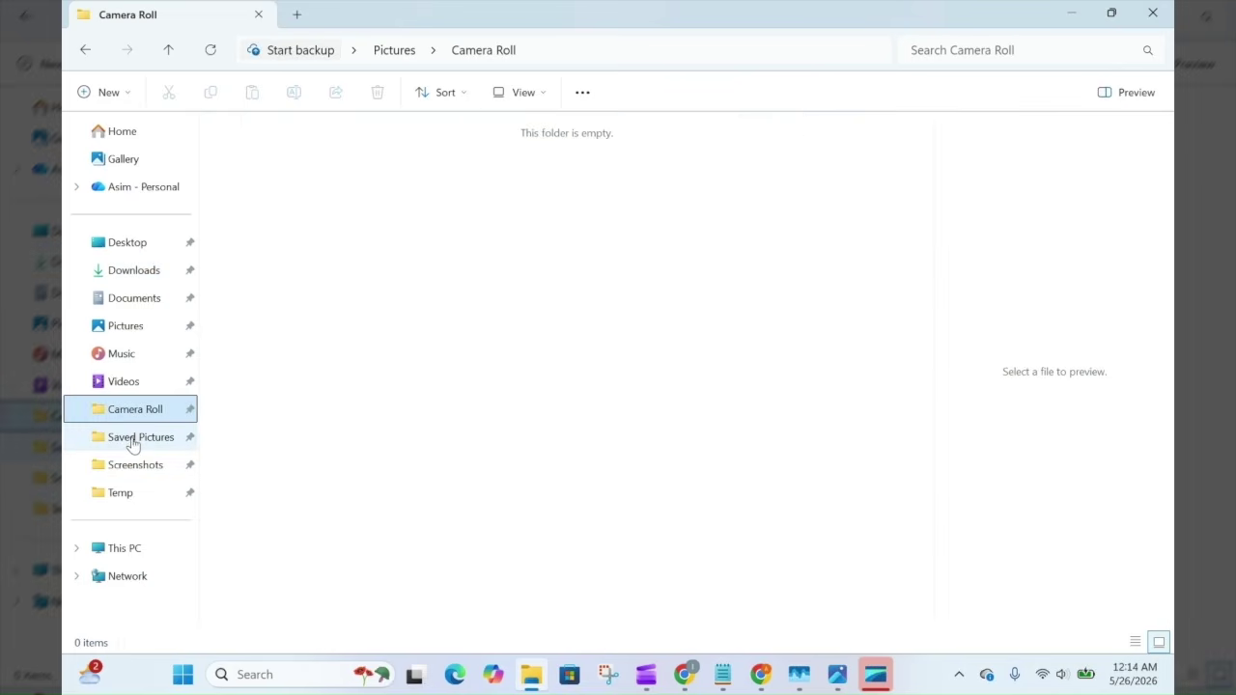
left_click(135, 443)
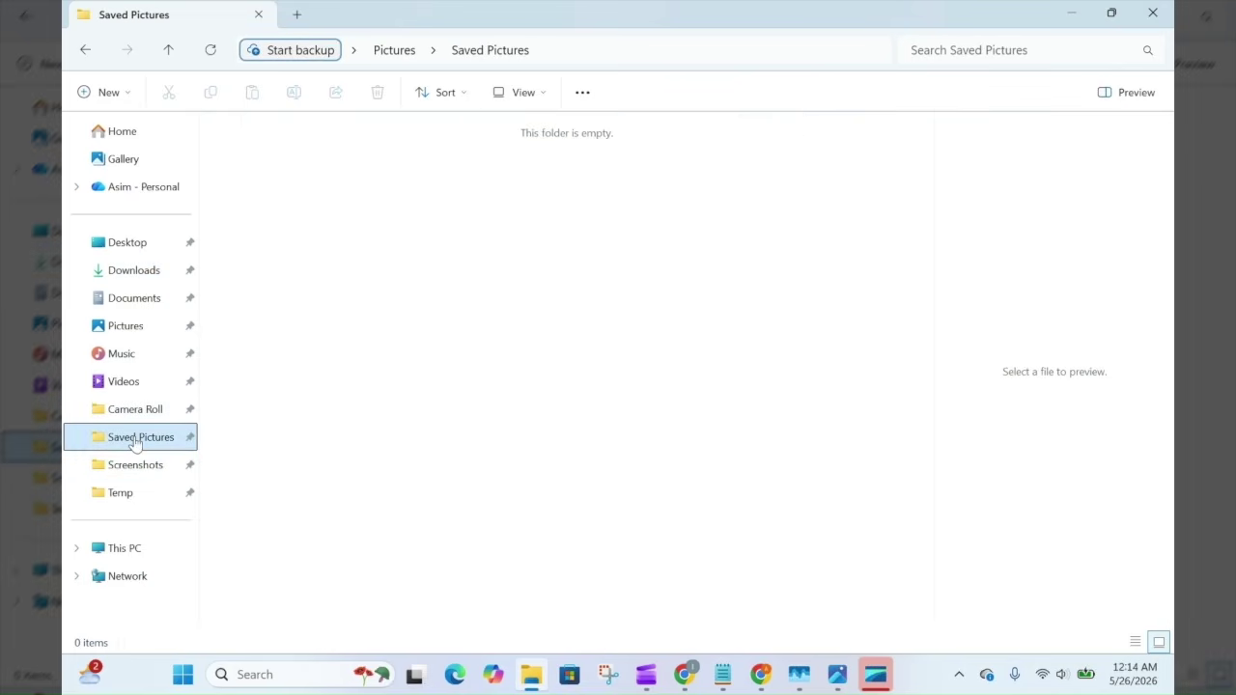
left_click(129, 471)
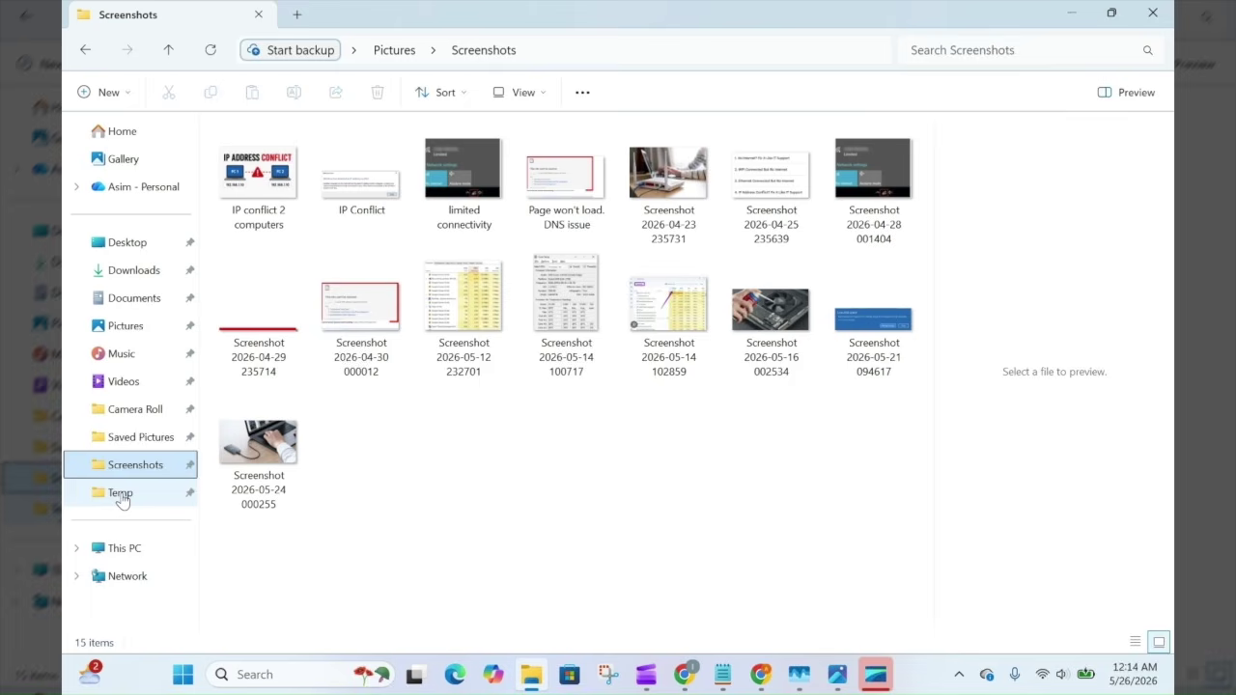
Step: Open the pinned Temp folder and unpin it from Quick access
left_click(122, 496)
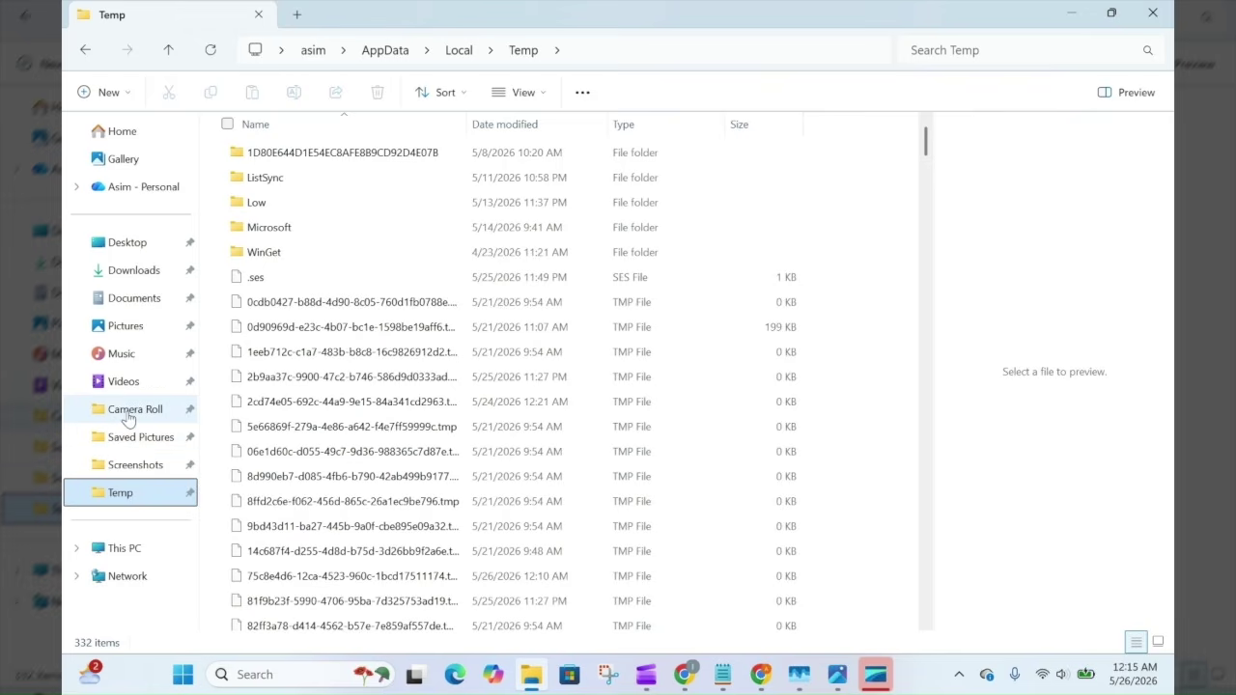
right_click(139, 504)
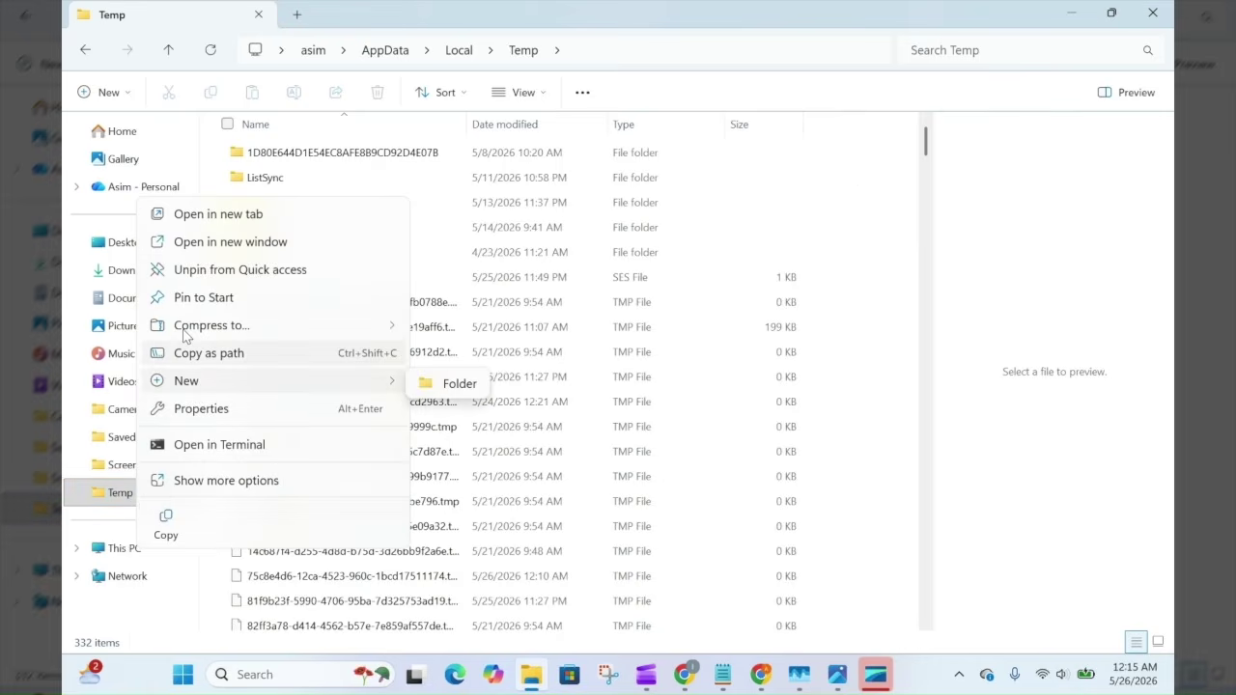
left_click(209, 276)
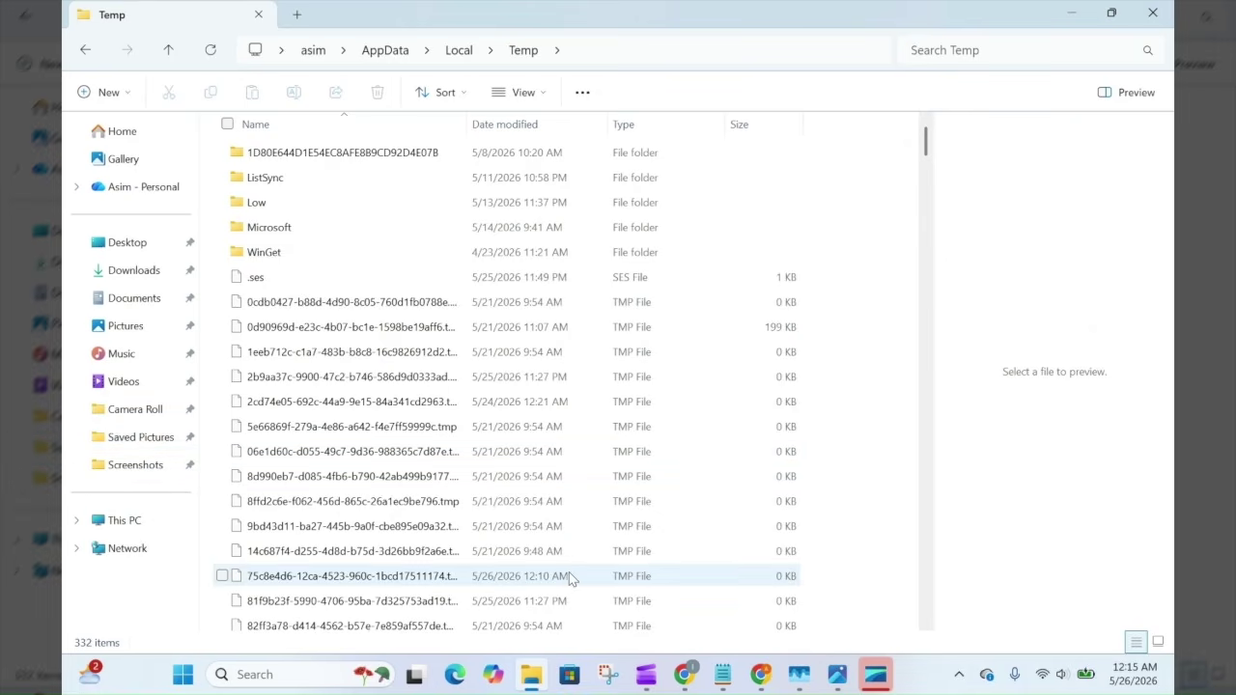
Step: View the External SSD.png picture in Photos, switching between it and File Explorer
left_click(838, 675)
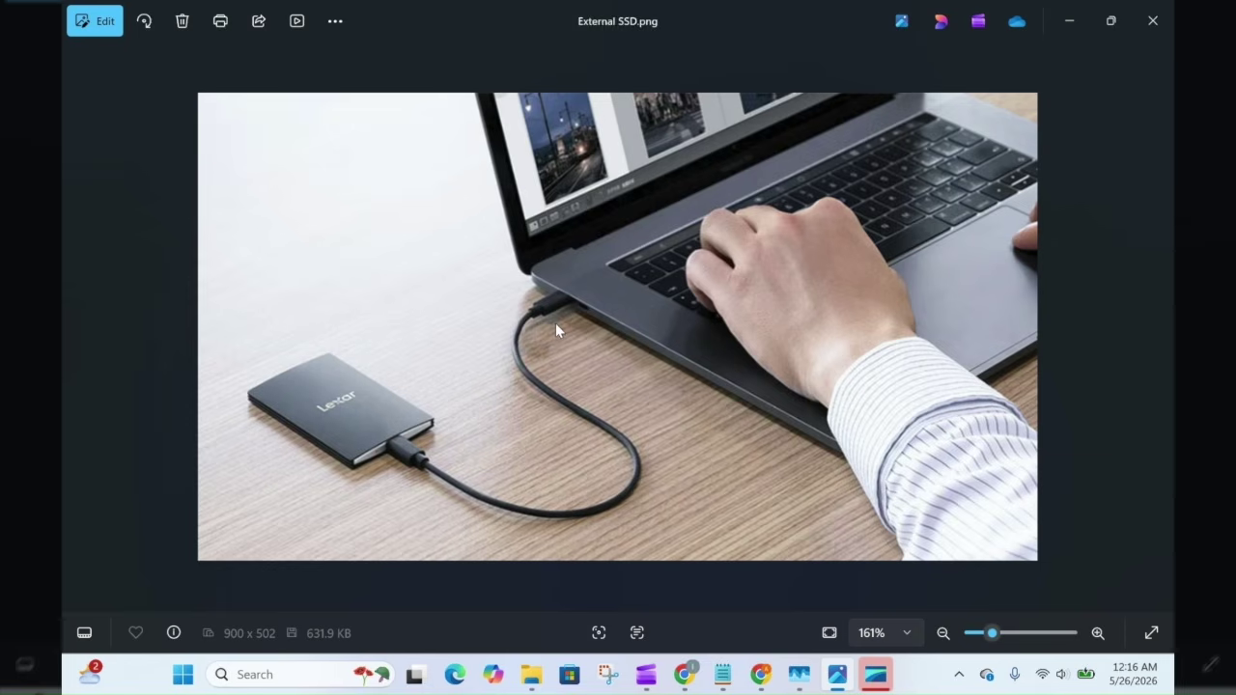
left_click(531, 675)
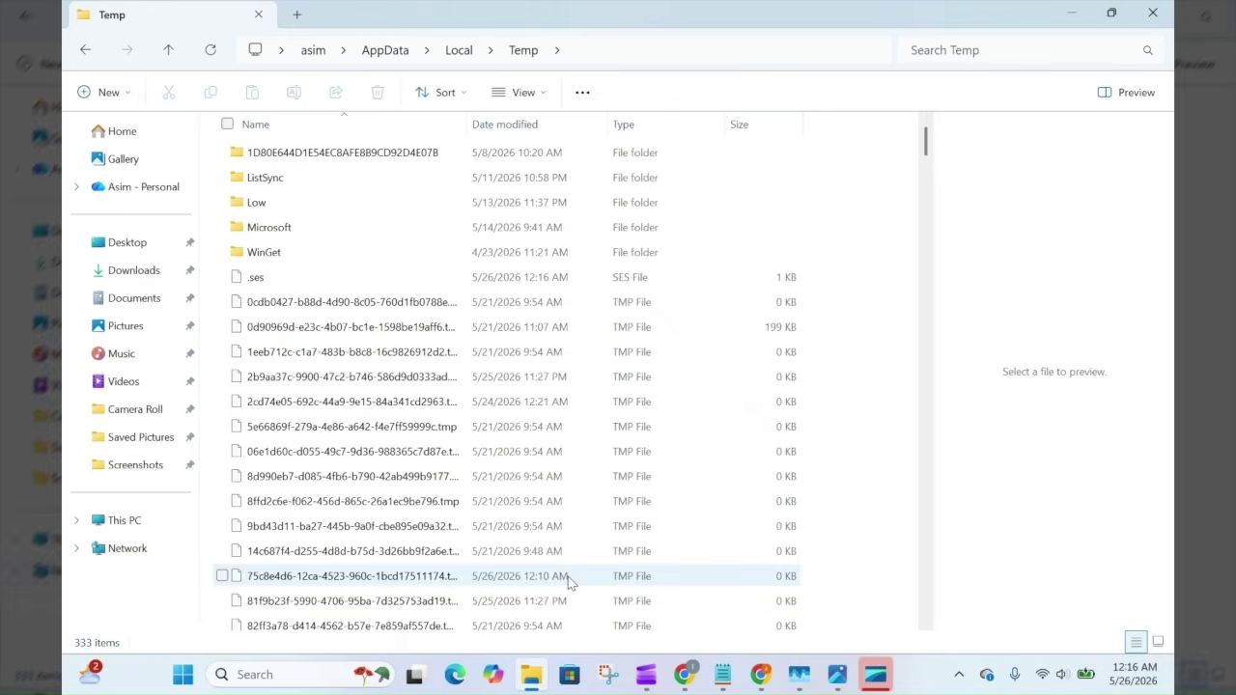
left_click(836, 681)
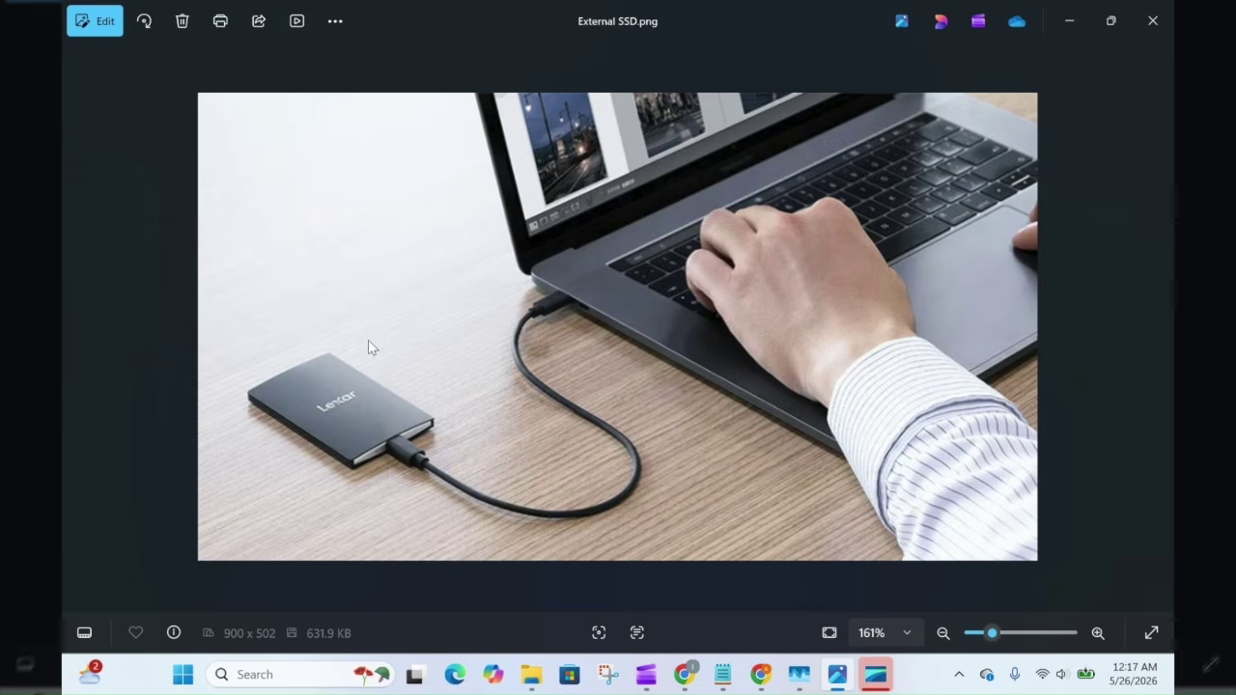
left_click(531, 676)
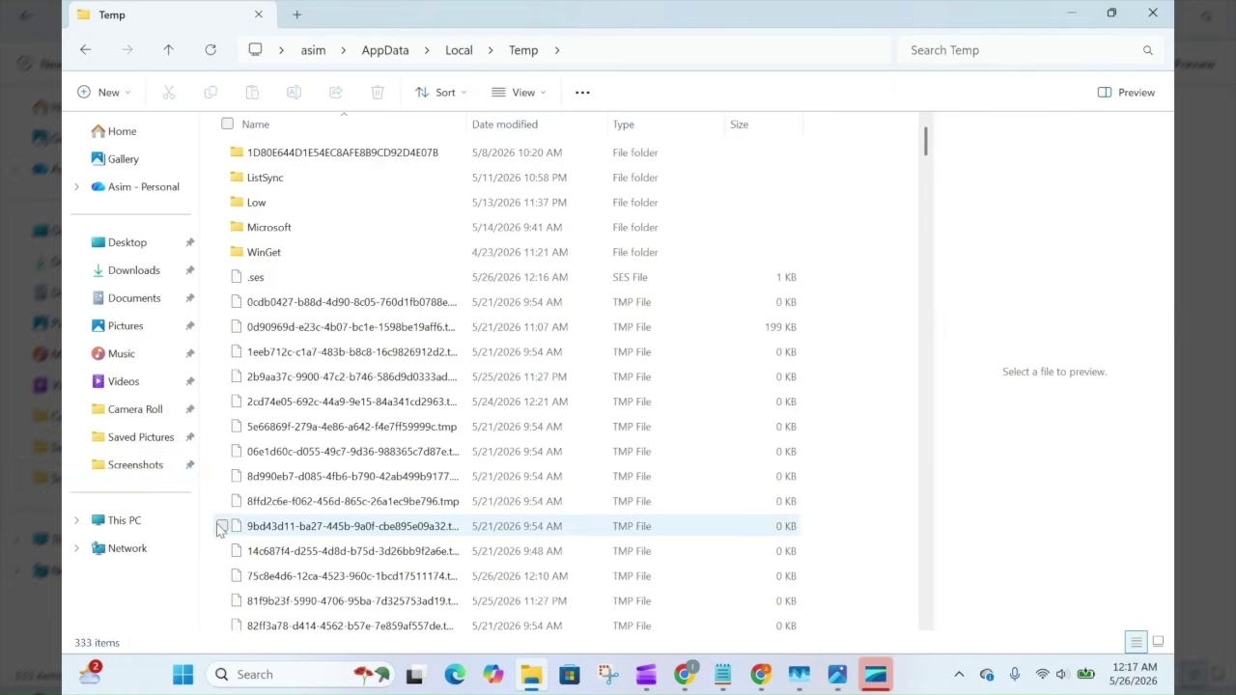
Step: Open the Downloads folder and preview its most recent video files, ending on Slow computer after Windows Updates
left_click(150, 273)
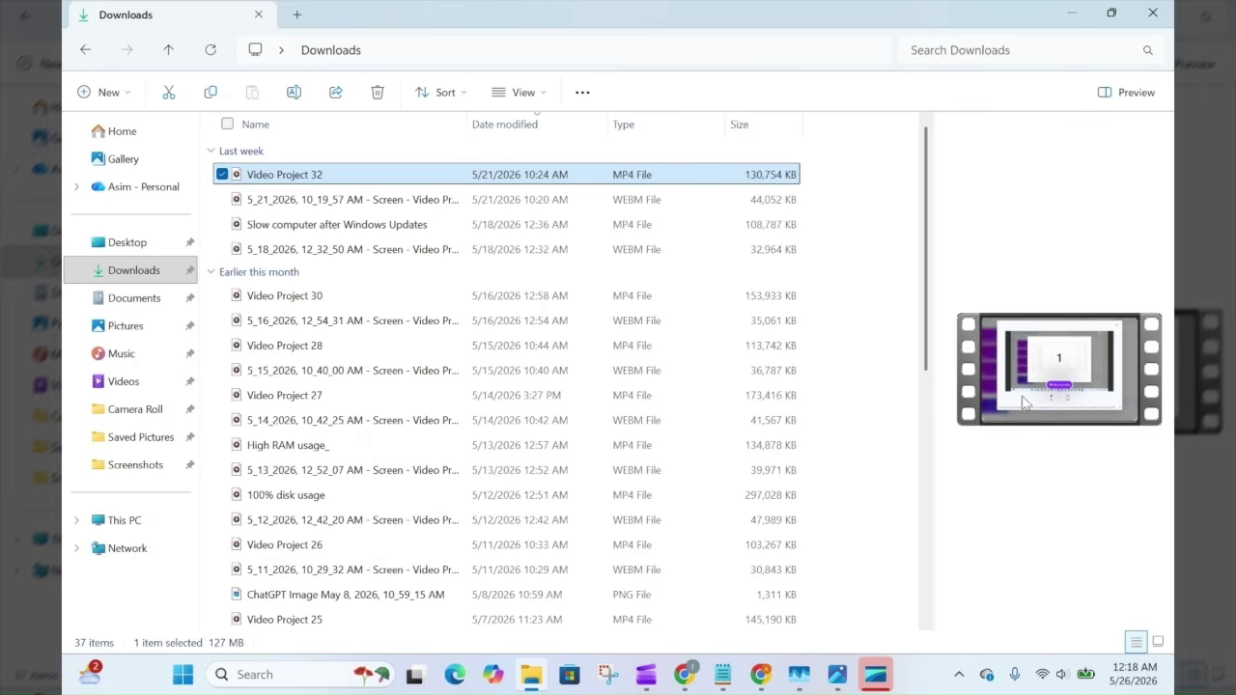
left_click(348, 200)
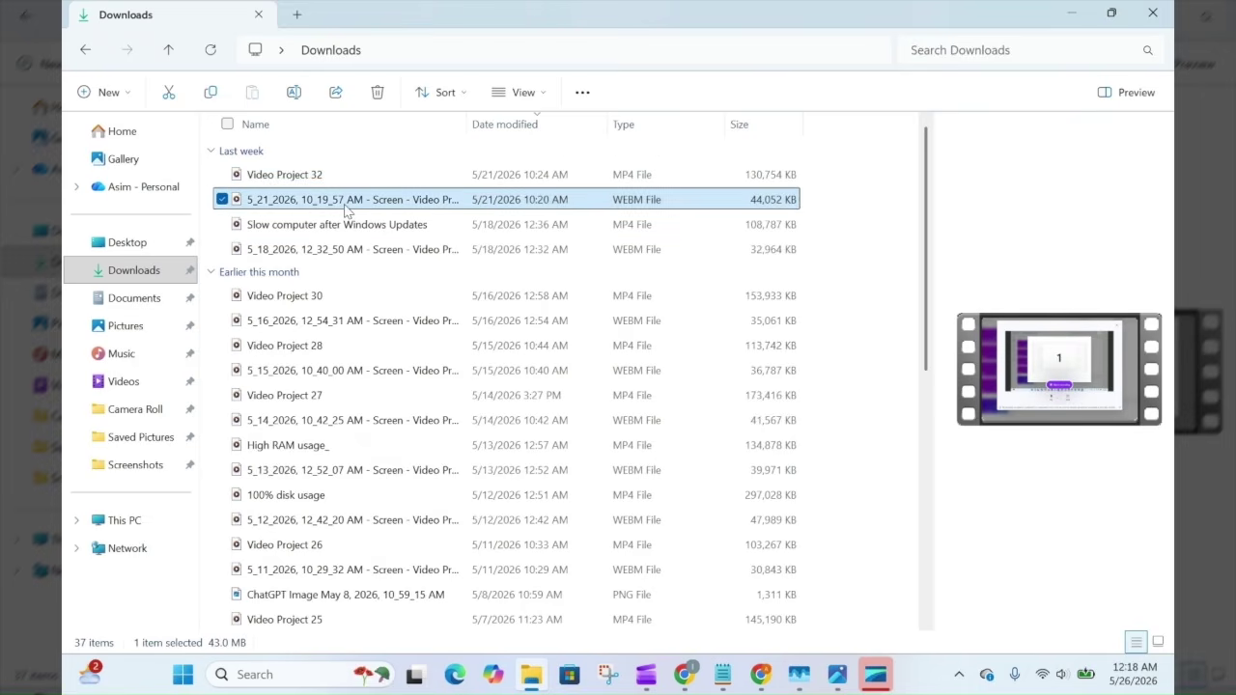
left_click(318, 226)
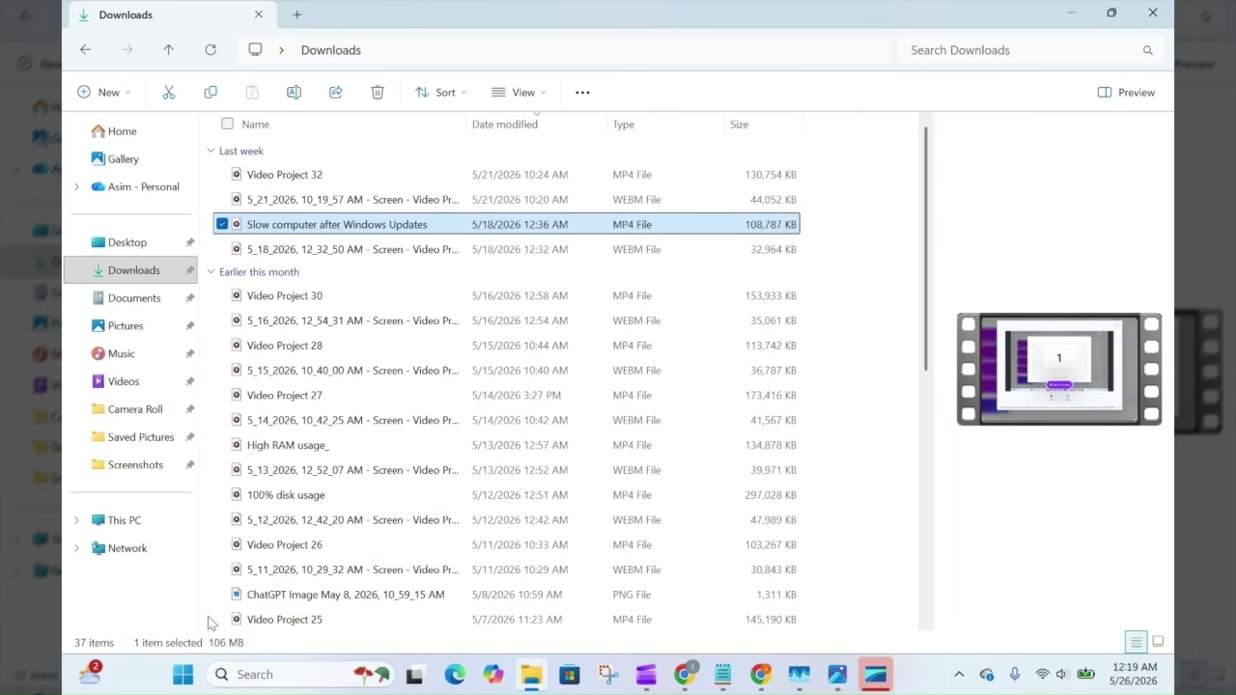
Step: Show the Windows shut down, sign out and restart options, and dismiss them without choosing one
right_click(182, 677)
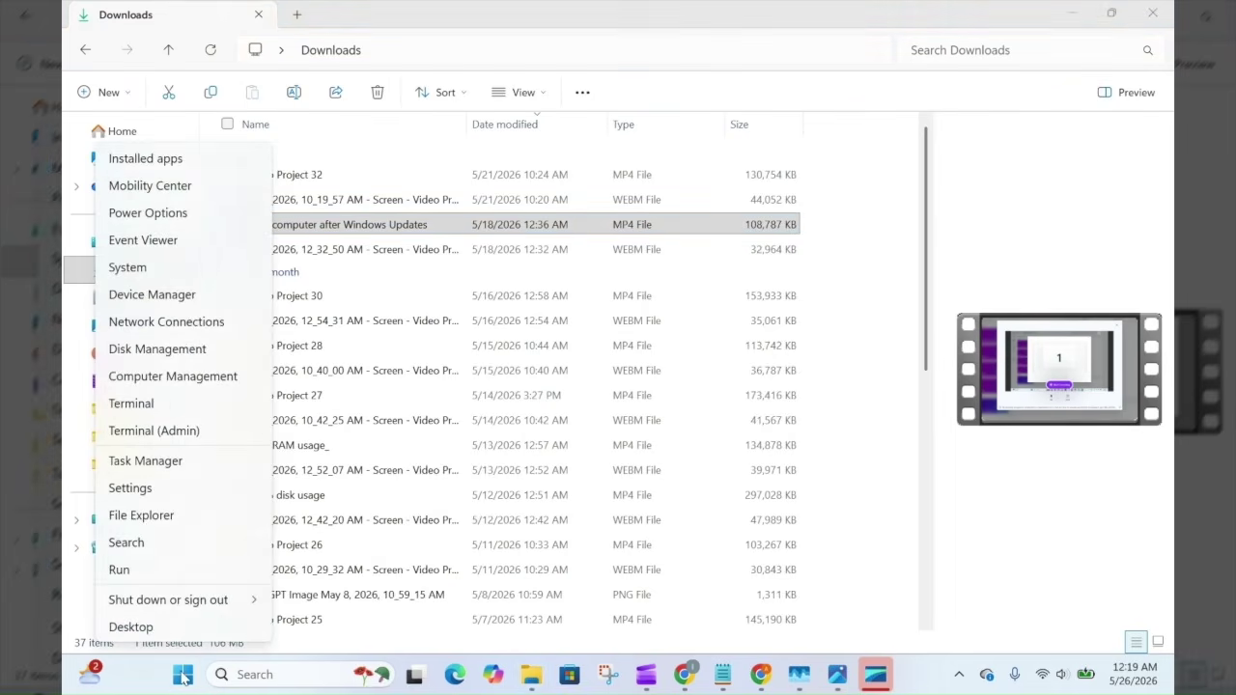
mouse_move(260, 605)
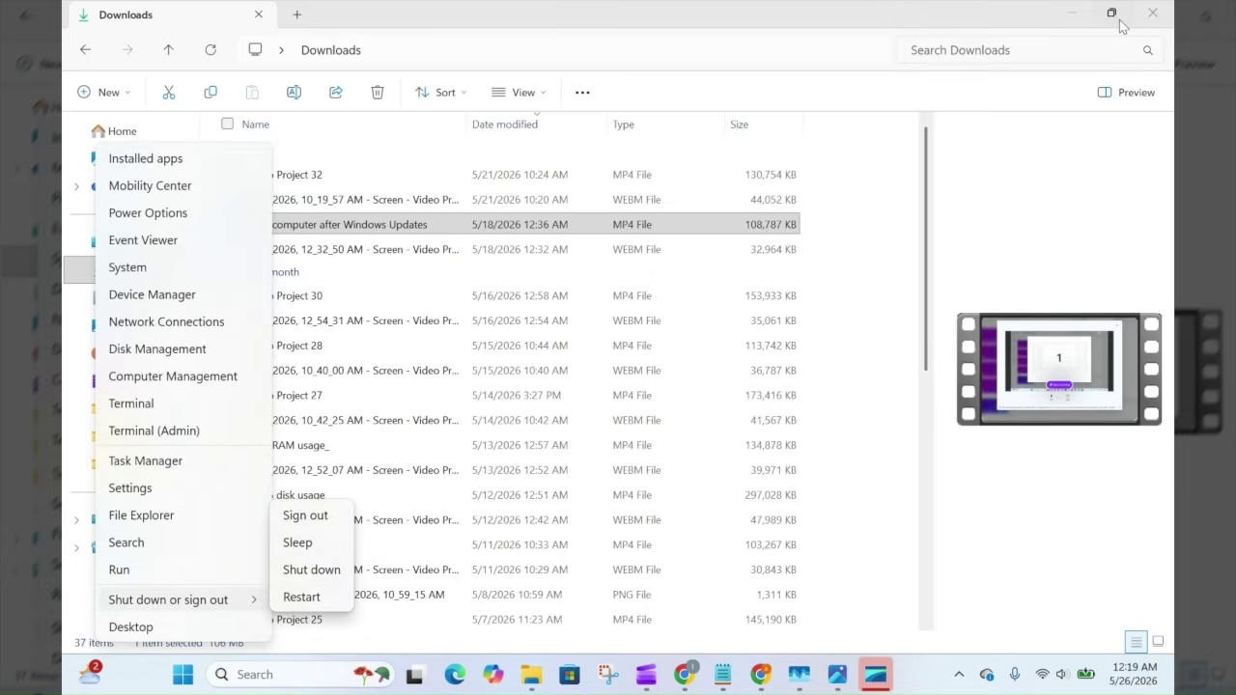
left_click(981, 18)
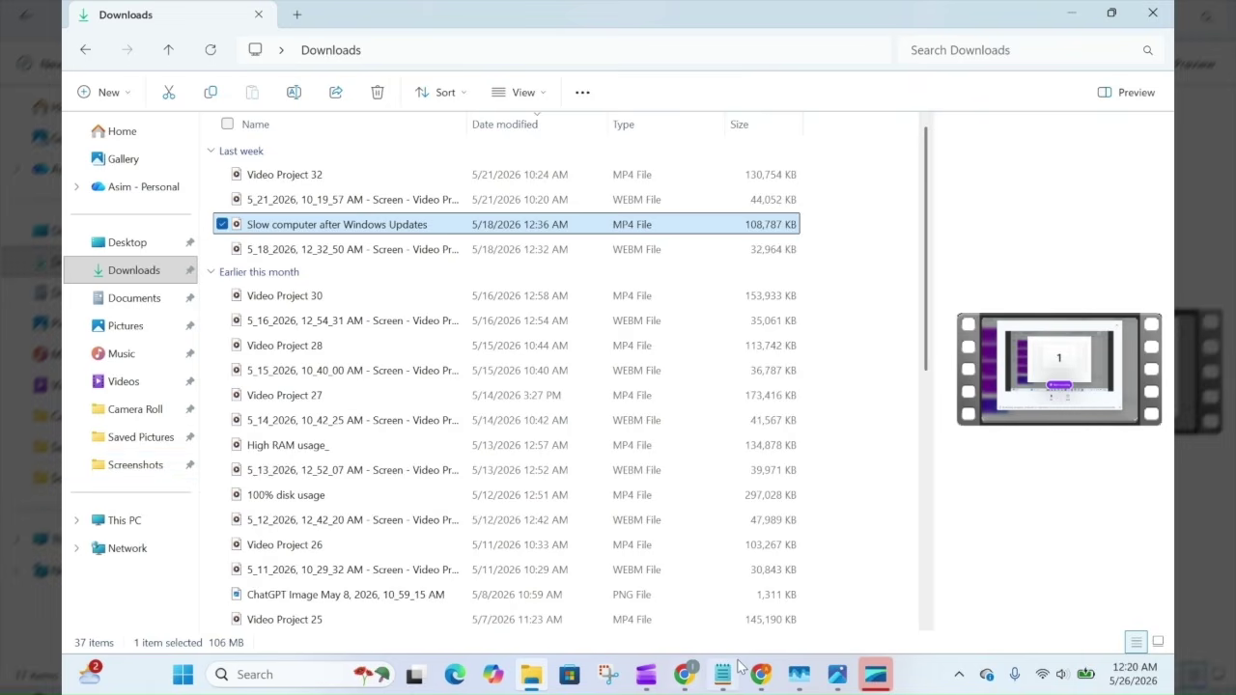
mouse_move(836, 676)
left_click(836, 593)
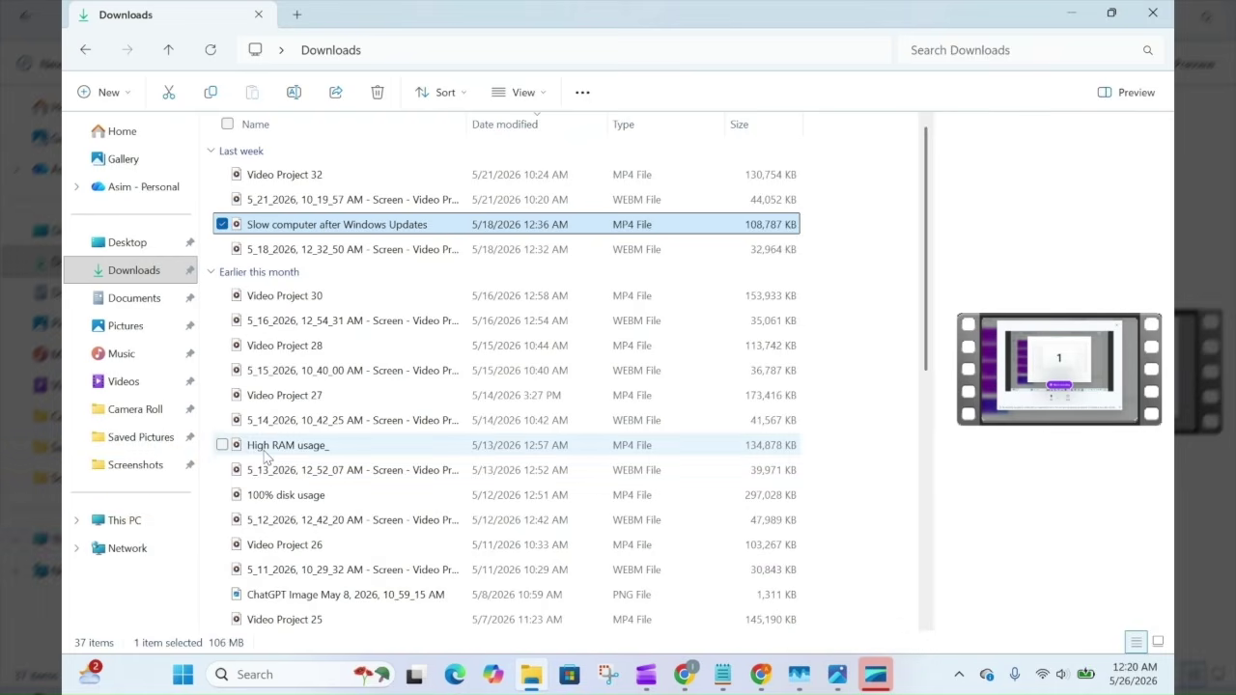
mouse_move(263, 459)
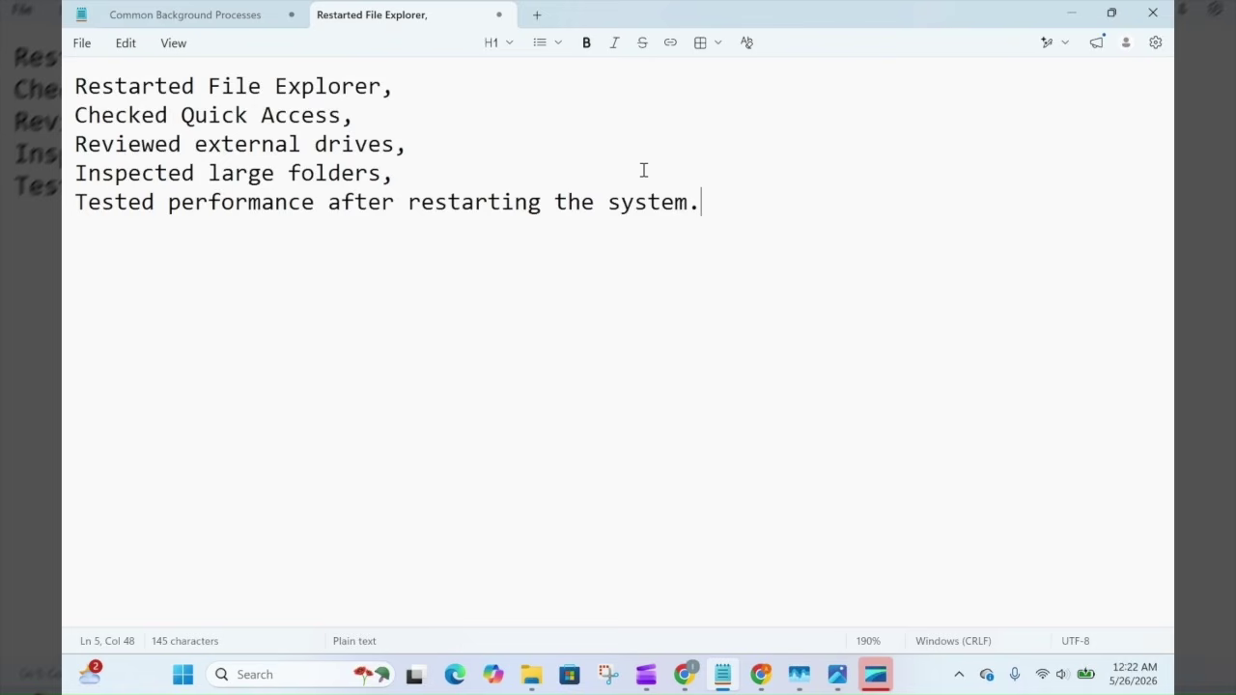
Step: Copy all five lines of the troubleshooting notes in Notepad, from Restarted File Explorer to Tested performance after restarting the system
left_click_drag(703, 203, 76, 85)
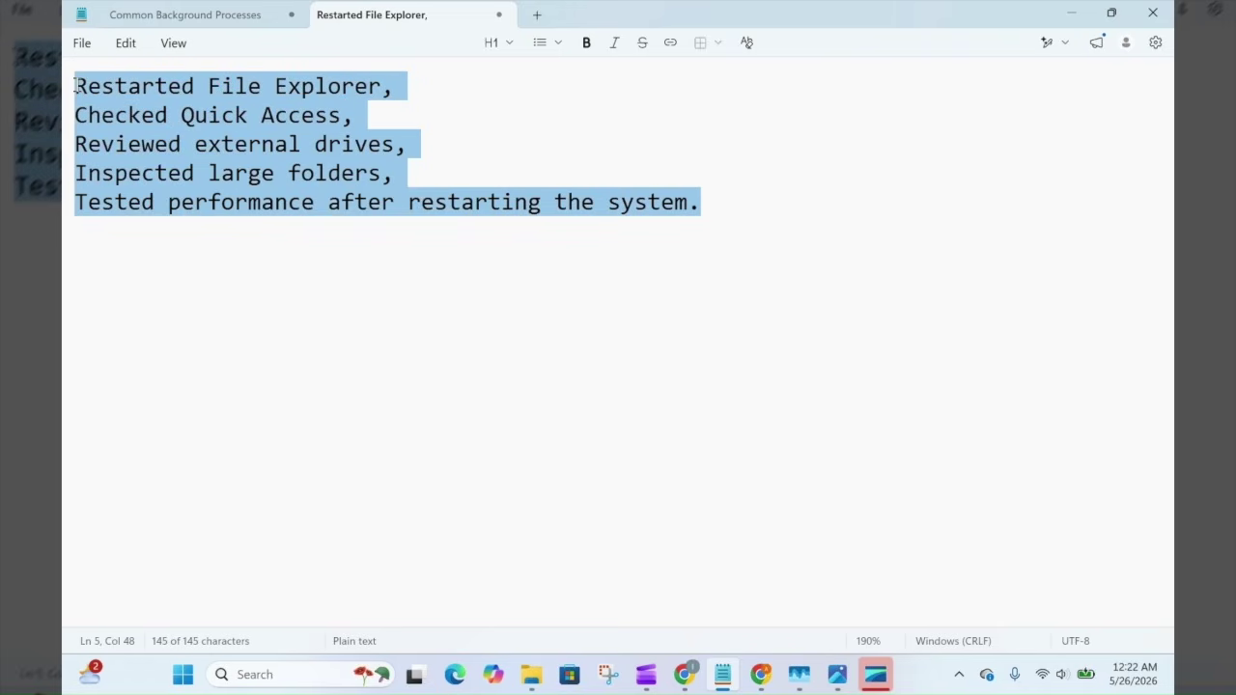
right_click(171, 118)
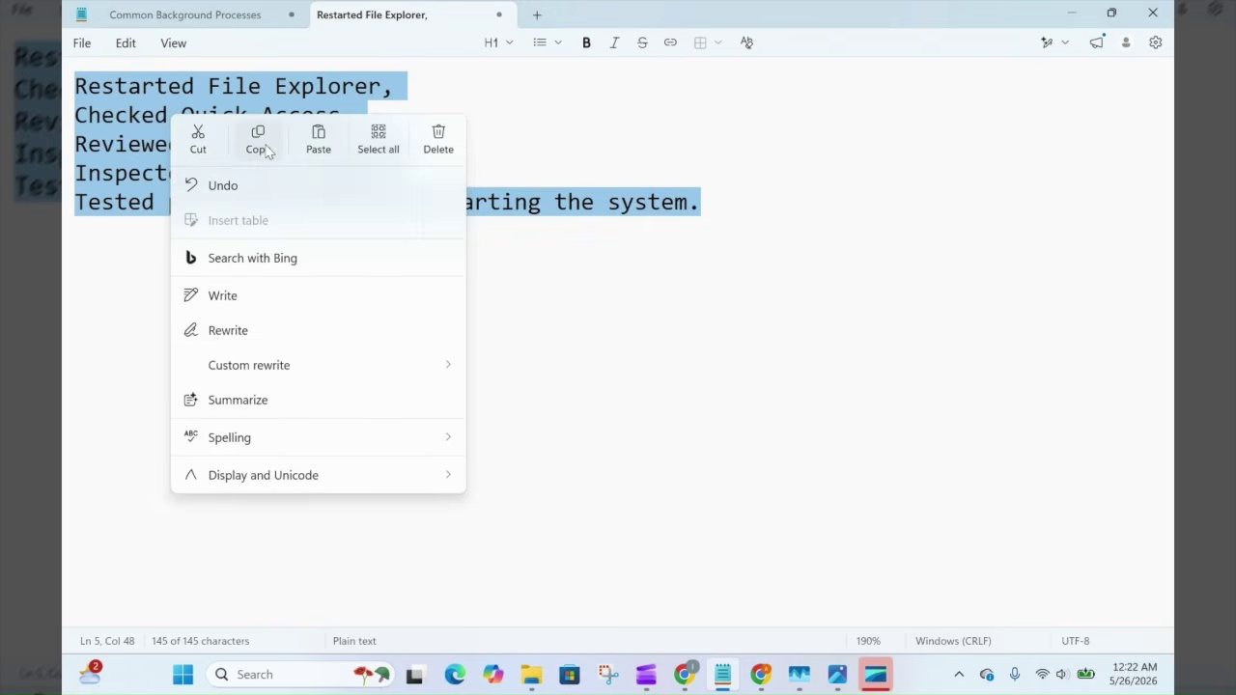
left_click(264, 144)
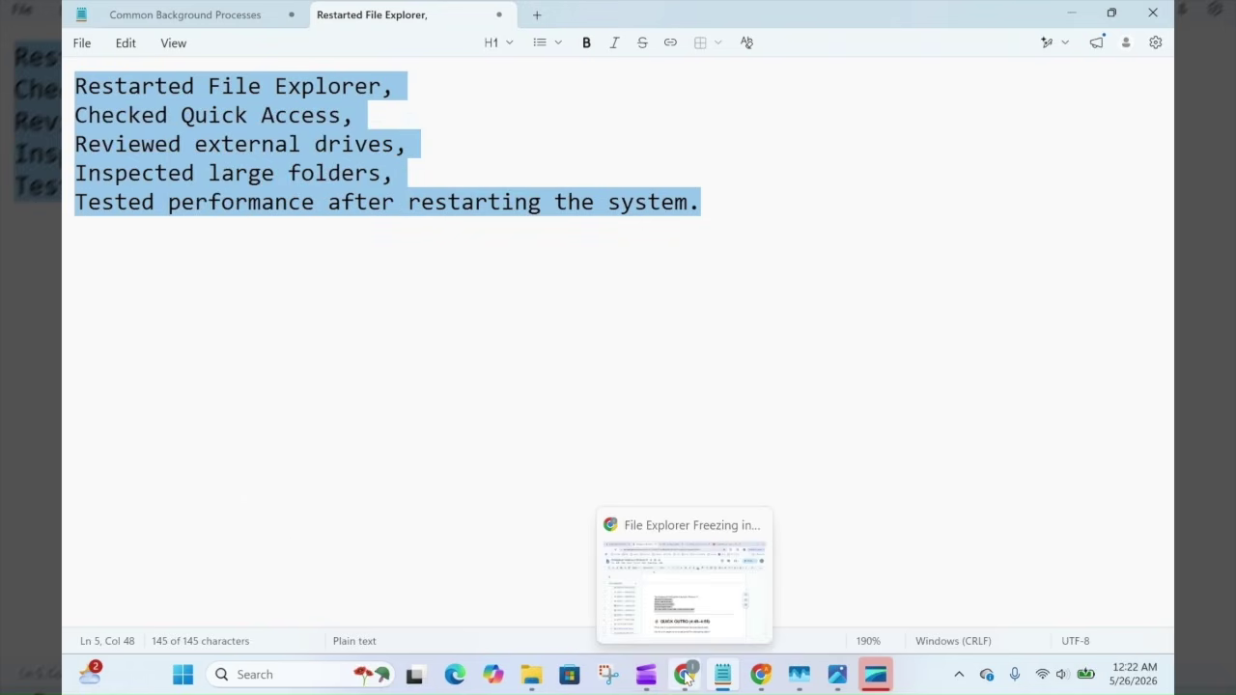
Step: Post the copied troubleshooting notes as a public comment on Spiceworks ticket #34 in Chrome and expand the posted comment
left_click(683, 674)
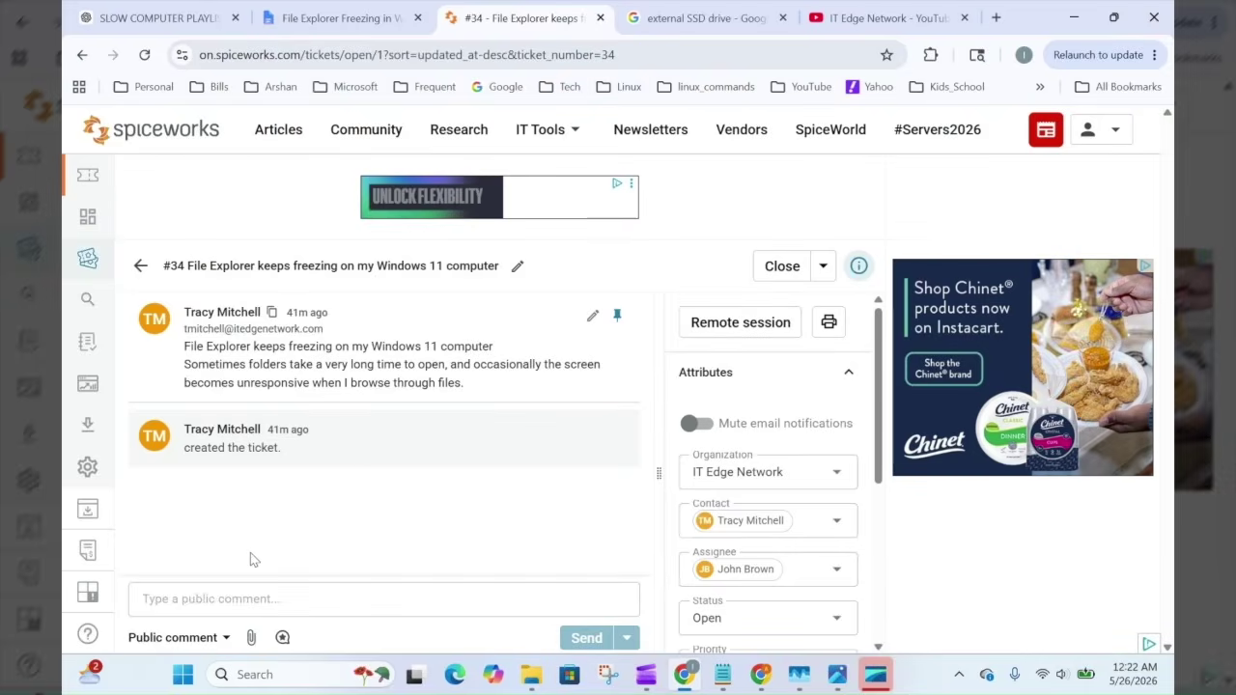
left_click(193, 598)
right_click(187, 598)
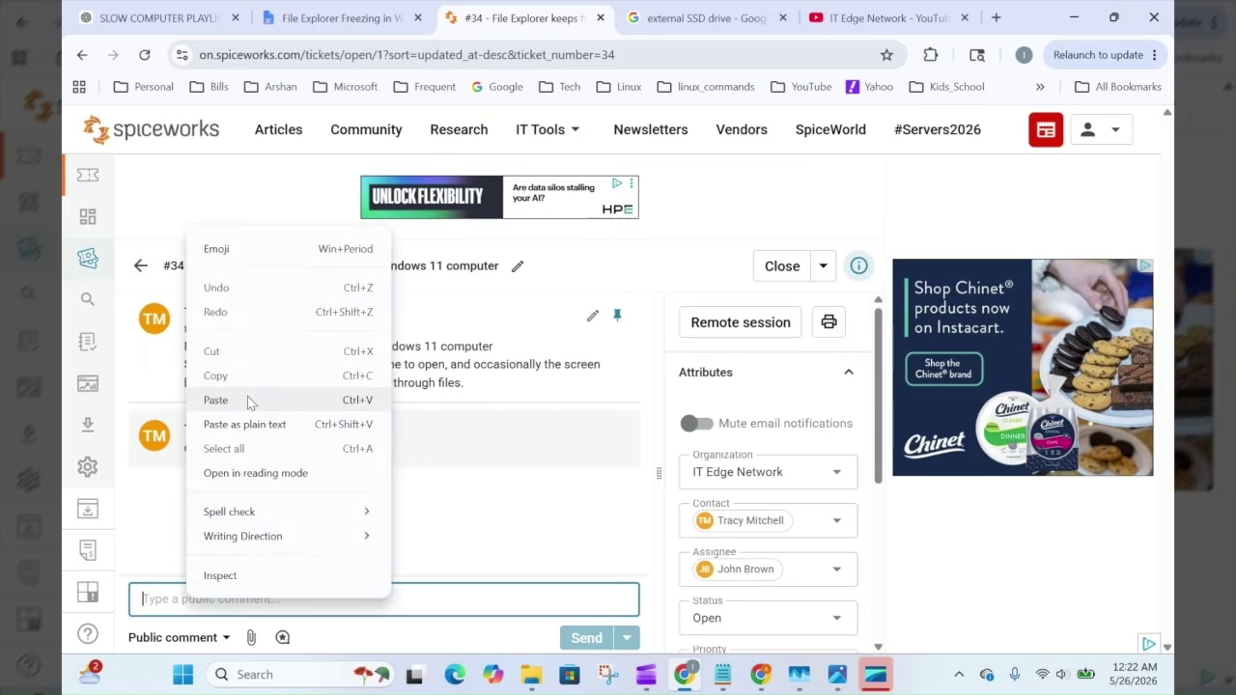
left_click(247, 398)
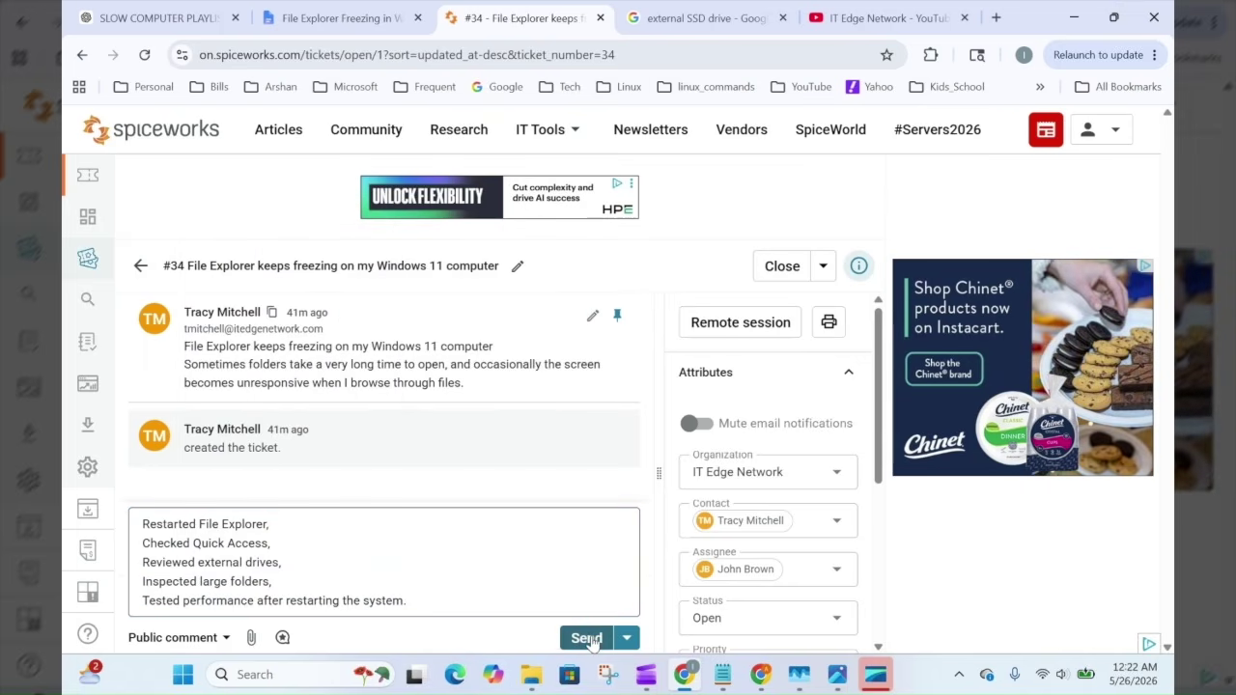
left_click(586, 639)
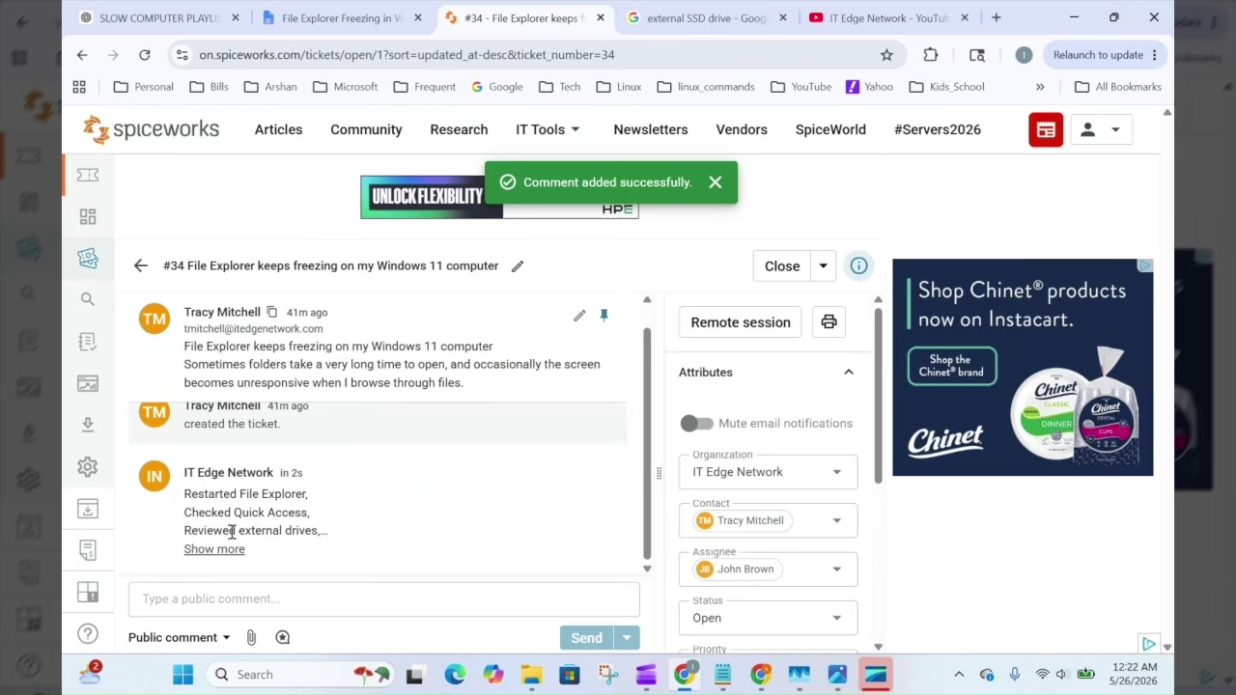
left_click(214, 548)
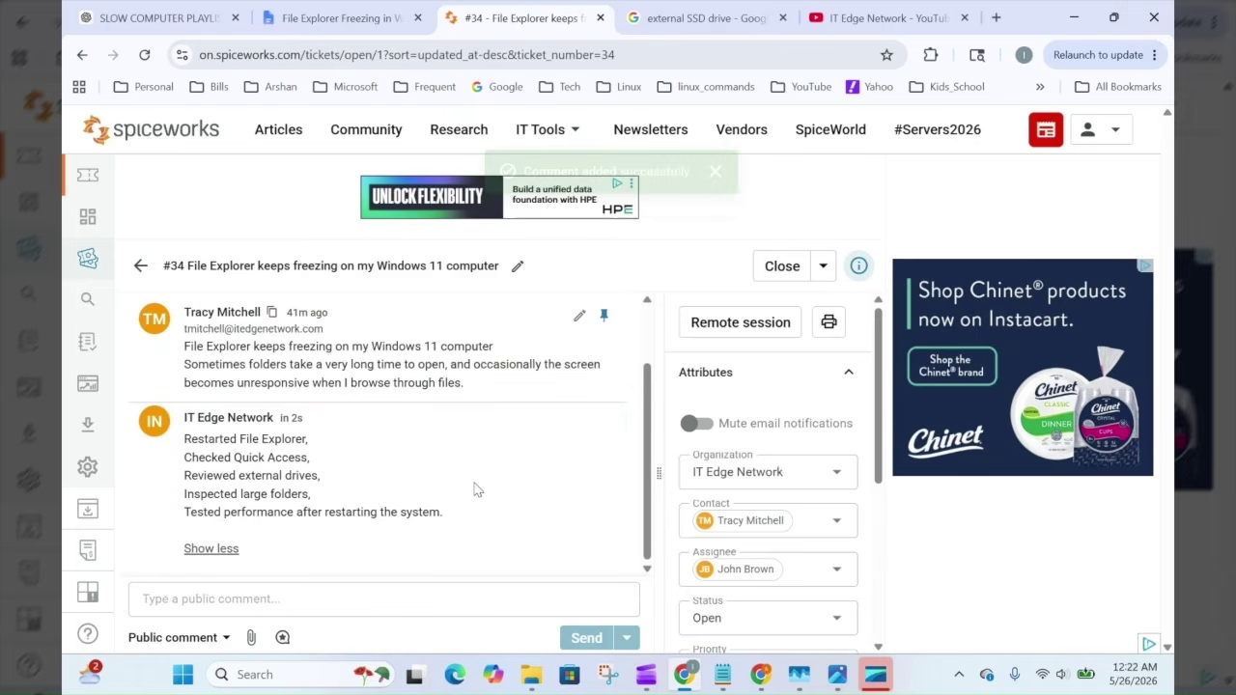